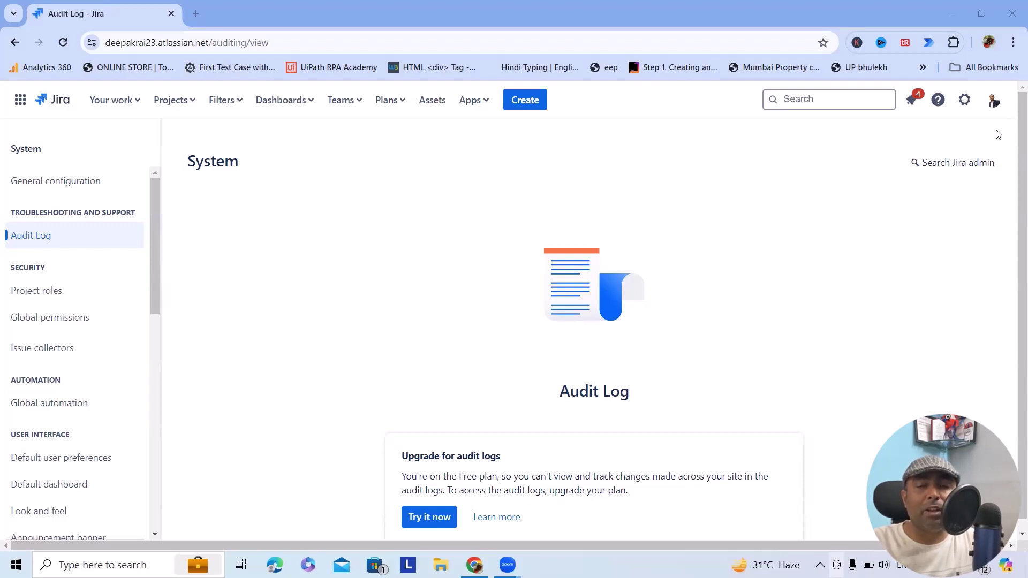
- Open the System Look and feel page and note the suggested 368px by 56px logo size
{"action": "left_click", "coordinate": [965, 100]}
{"action": "left_click", "coordinate": [721, 309]}
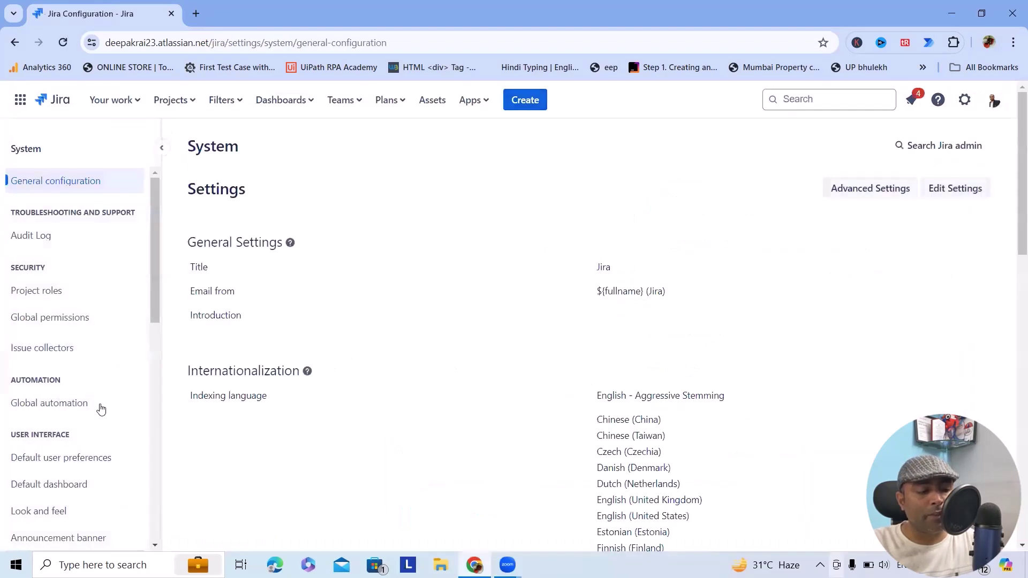
{"action": "scroll", "coordinate": [65, 471], "scroll_direction": "down", "scroll_amount": 1}
{"action": "left_click", "coordinate": [48, 446]}
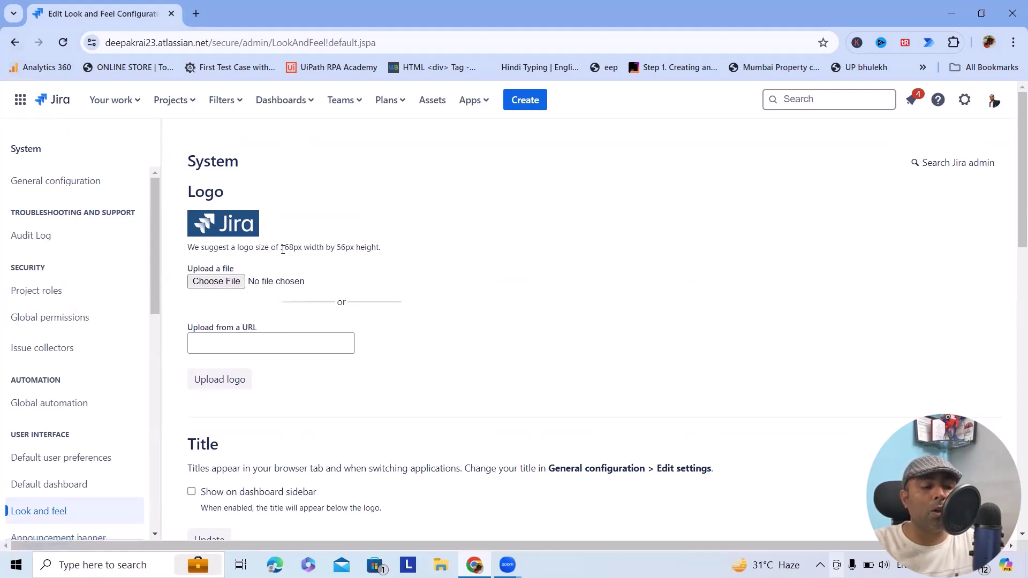
{"action": "left_click_drag", "start_coordinate": [283, 247], "coordinate": [371, 251]}
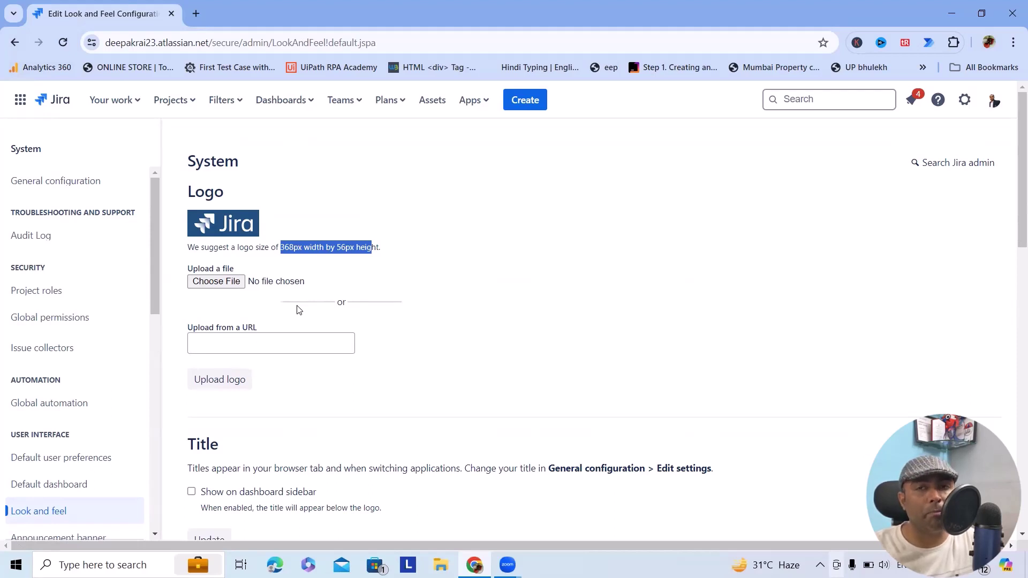
- Upload th__6_-removebg-preview from Downloads as the site logo
{"action": "left_click", "coordinate": [225, 286]}
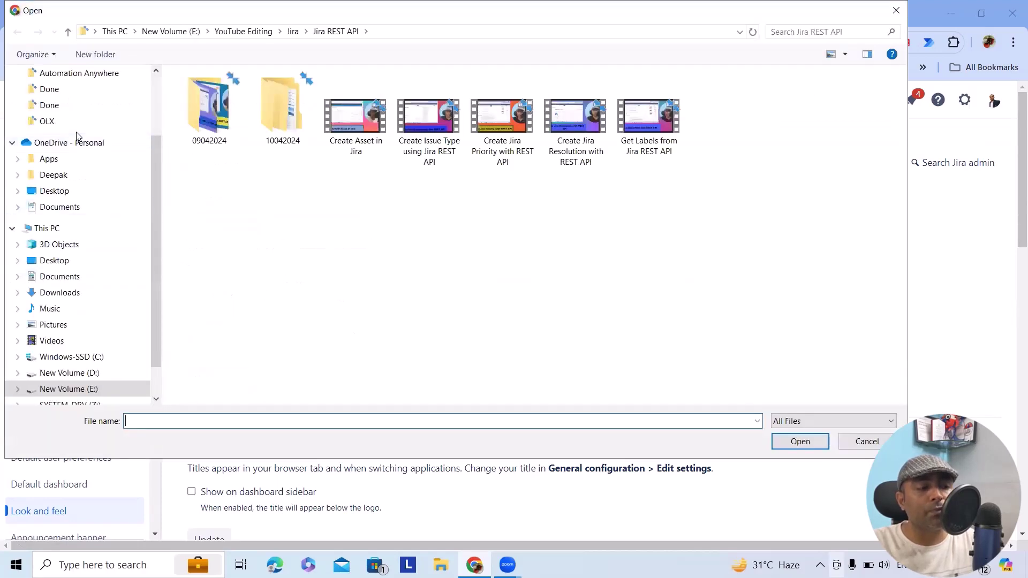
{"action": "scroll", "coordinate": [88, 153], "scroll_direction": "up", "scroll_amount": 2}
{"action": "scroll", "coordinate": [88, 153], "scroll_direction": "up", "scroll_amount": 2}
{"action": "left_click", "coordinate": [80, 115]}
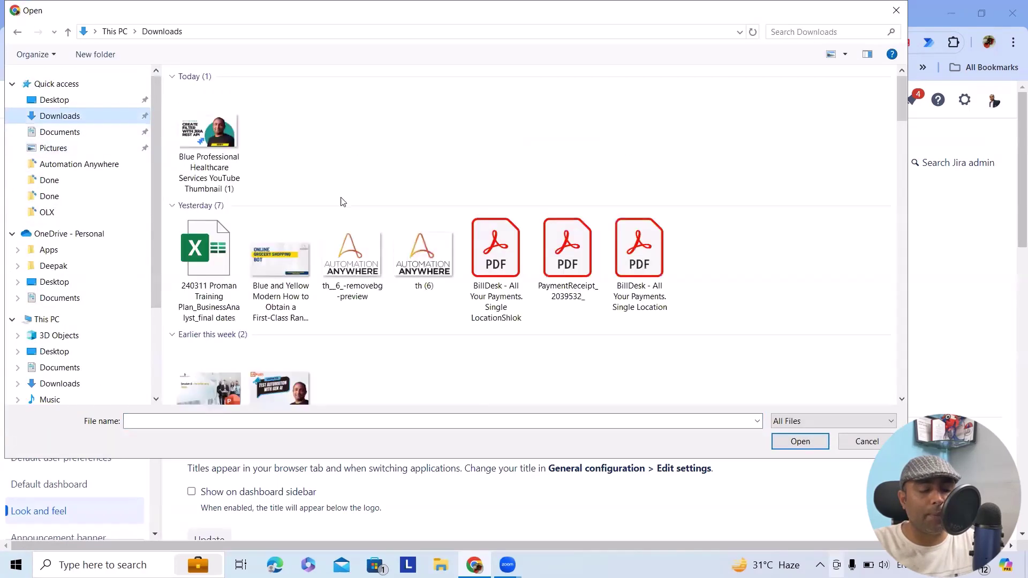
{"action": "left_click", "coordinate": [373, 301]}
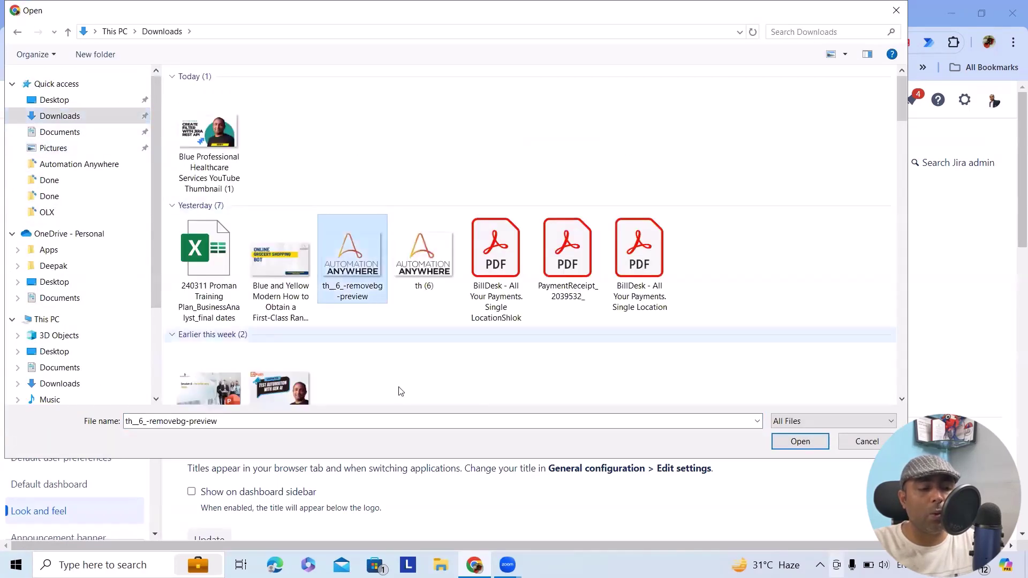
{"action": "left_click", "coordinate": [811, 444]}
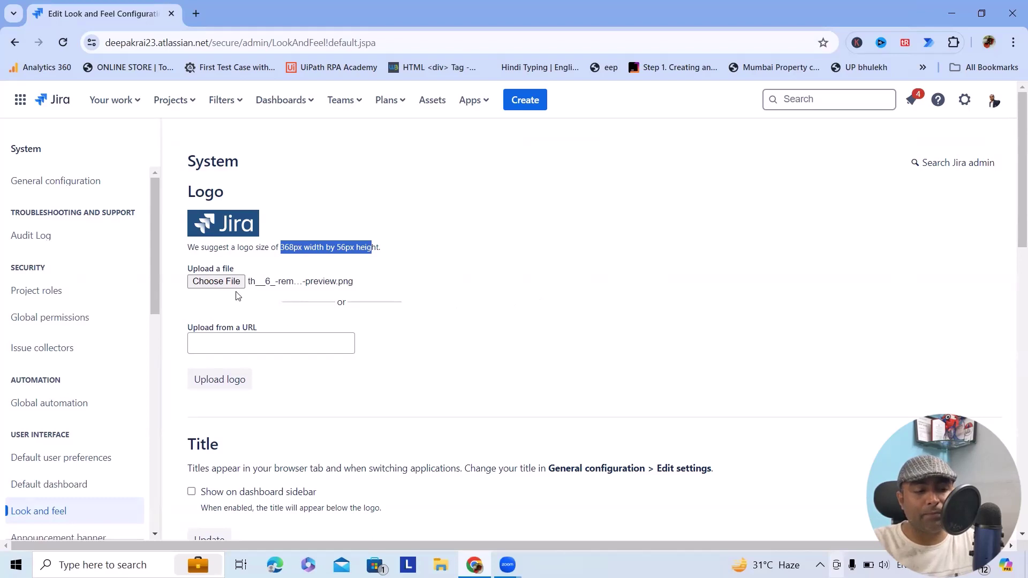
{"action": "left_click", "coordinate": [222, 380]}
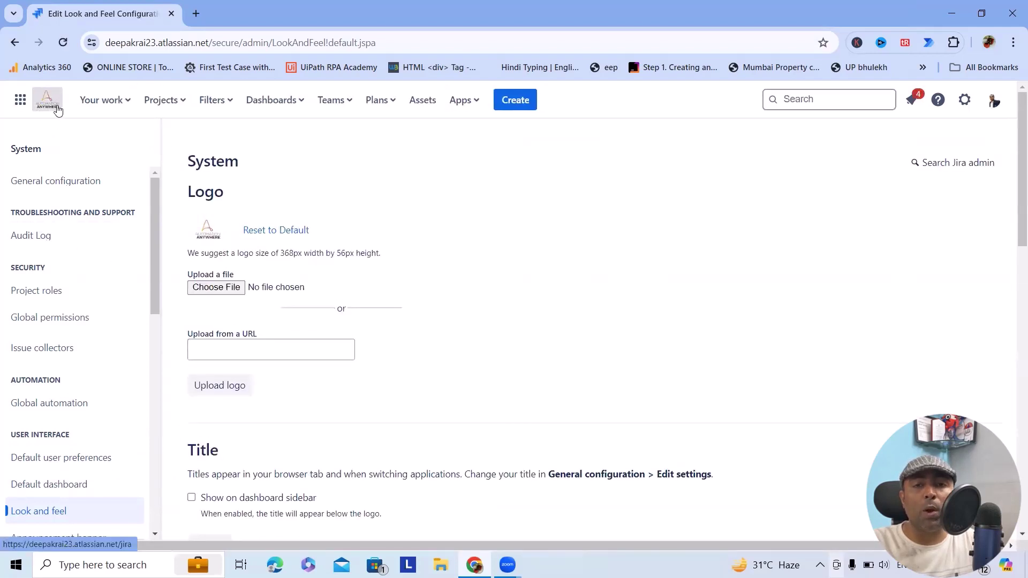
- Upload the same th__6_-removebg-preview image from Downloads as the favicon
{"action": "scroll", "coordinate": [58, 107], "scroll_direction": "down", "scroll_amount": 1}
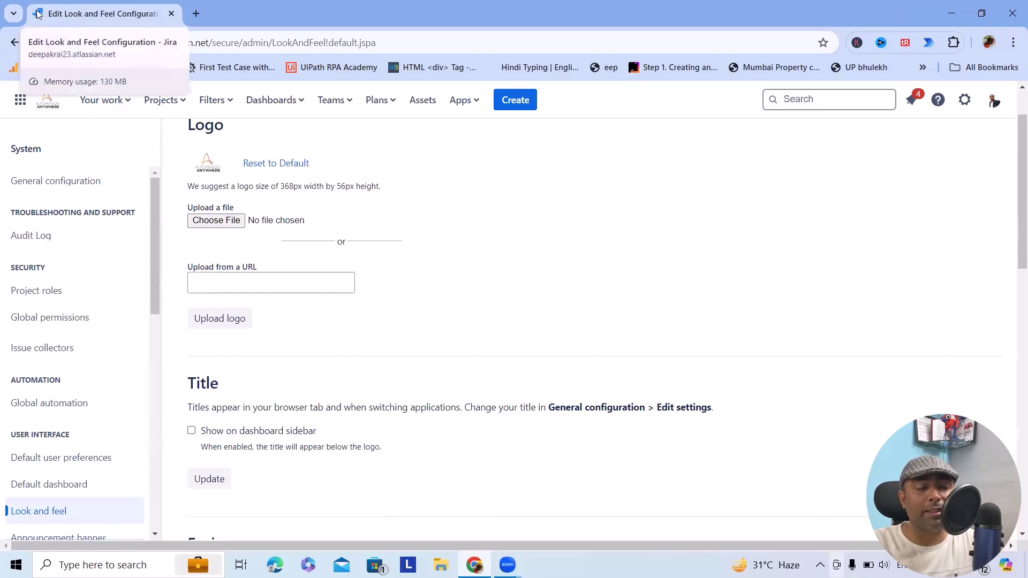
{"action": "scroll", "coordinate": [282, 308], "scroll_direction": "up", "scroll_amount": 1}
{"action": "scroll", "coordinate": [282, 309], "scroll_direction": "down", "scroll_amount": 5}
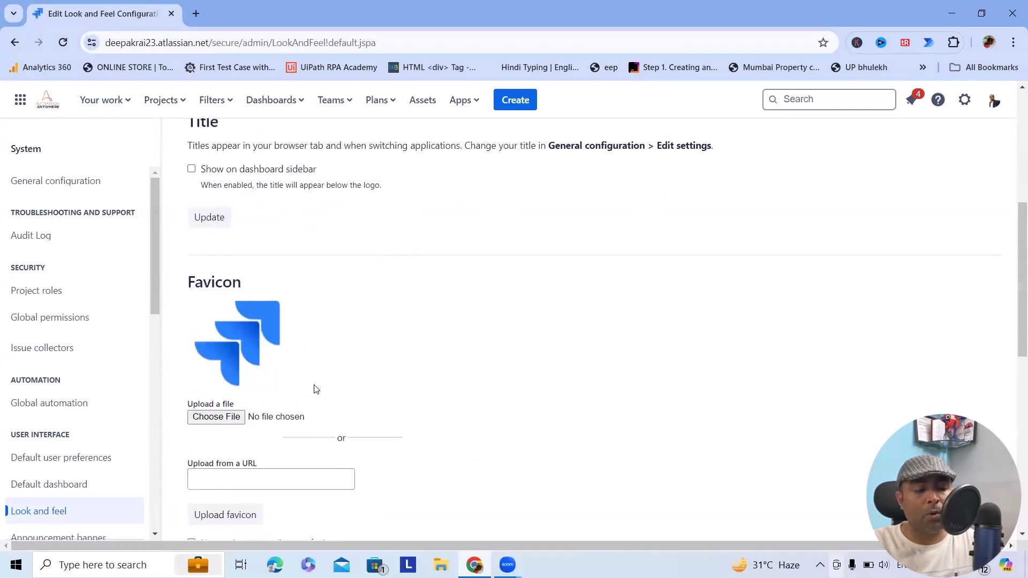
{"action": "scroll", "coordinate": [314, 390], "scroll_direction": "up", "scroll_amount": 2}
{"action": "scroll", "coordinate": [287, 459], "scroll_direction": "down", "scroll_amount": 3}
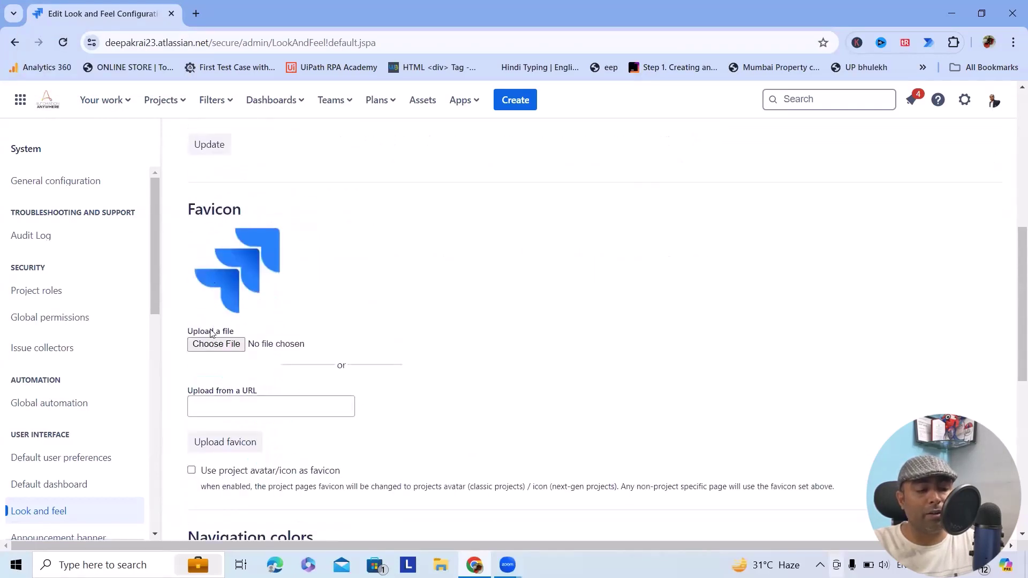
{"action": "left_click", "coordinate": [217, 346]}
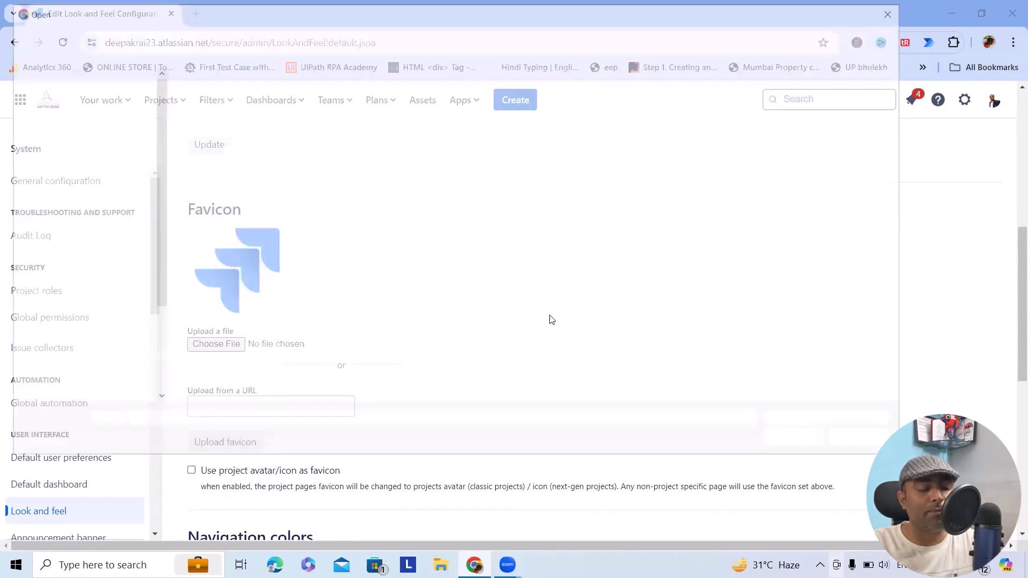
{"action": "scroll", "coordinate": [415, 305], "scroll_direction": "down", "scroll_amount": 10}
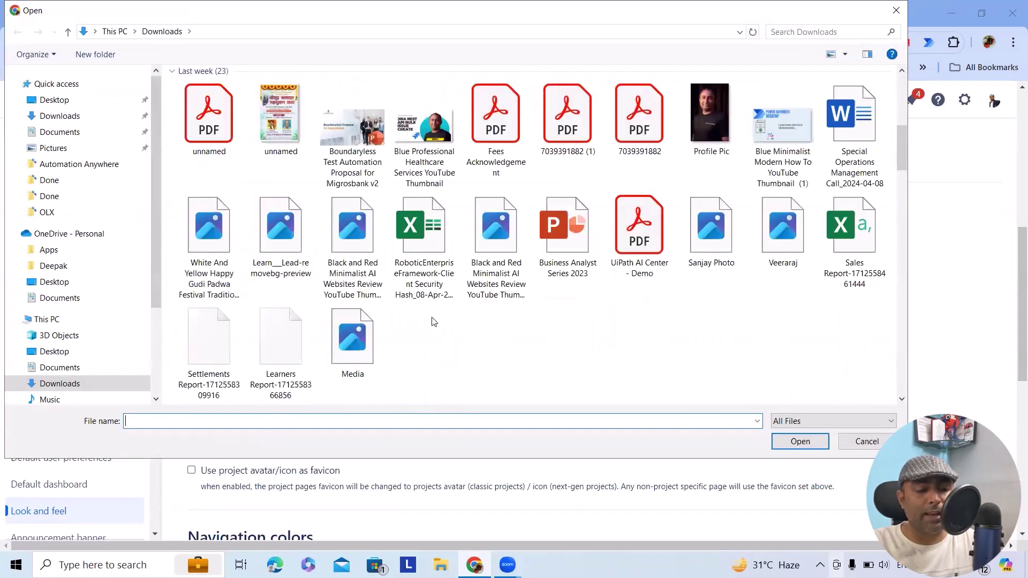
{"action": "scroll", "coordinate": [361, 314], "scroll_direction": "up", "scroll_amount": 5}
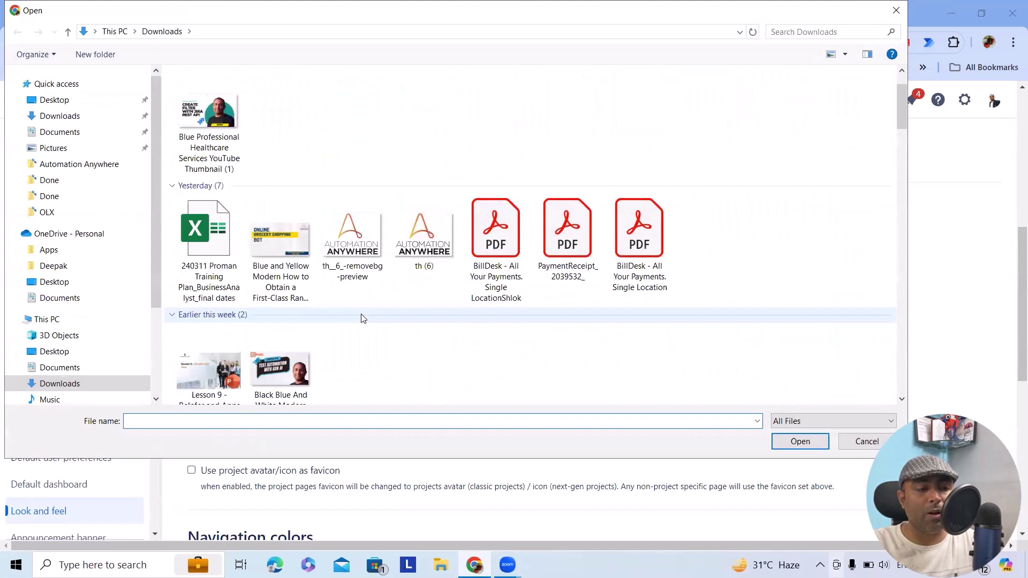
{"action": "left_click", "coordinate": [425, 243]}
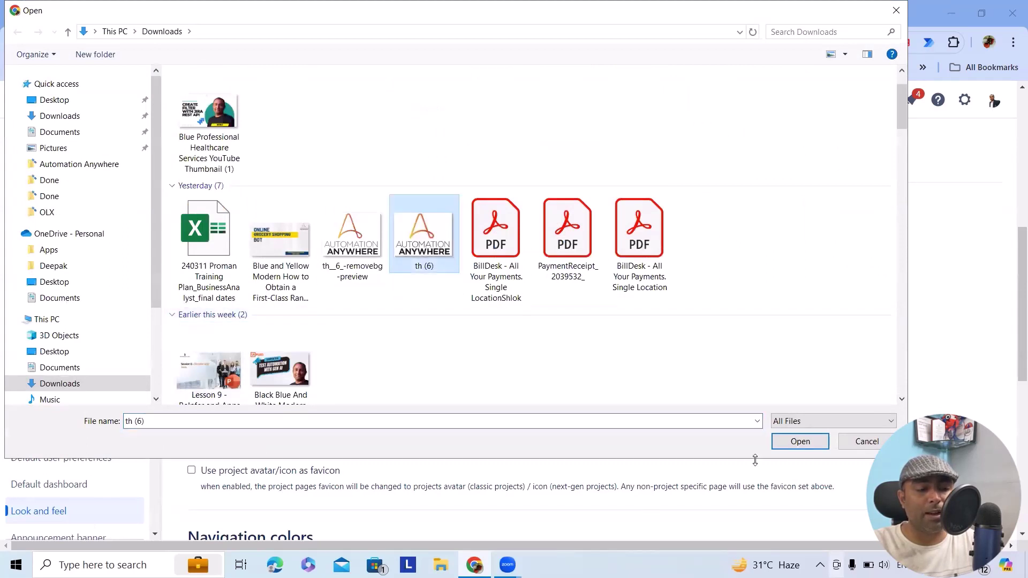
{"action": "left_click", "coordinate": [352, 236]}
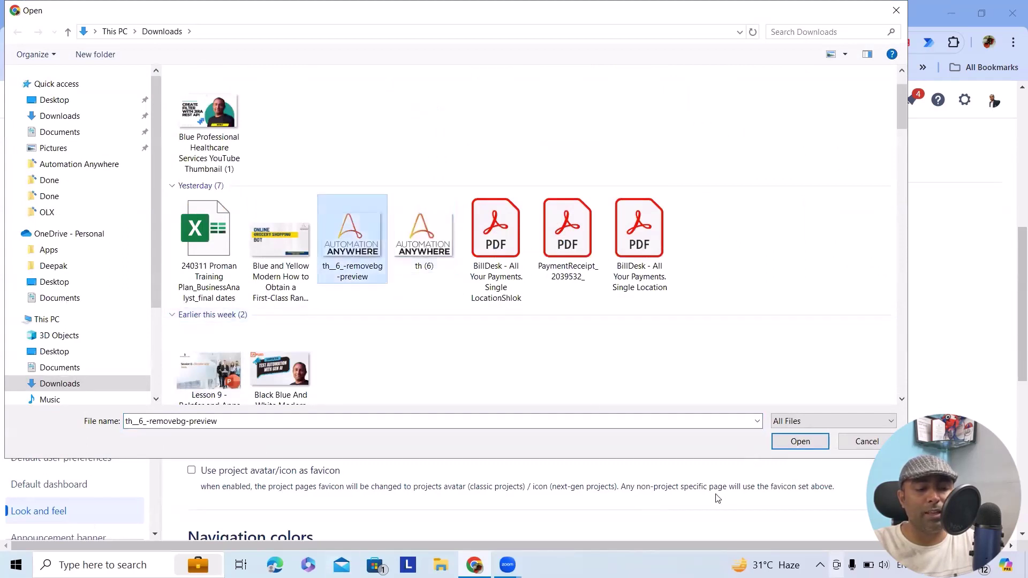
{"action": "left_click", "coordinate": [802, 442]}
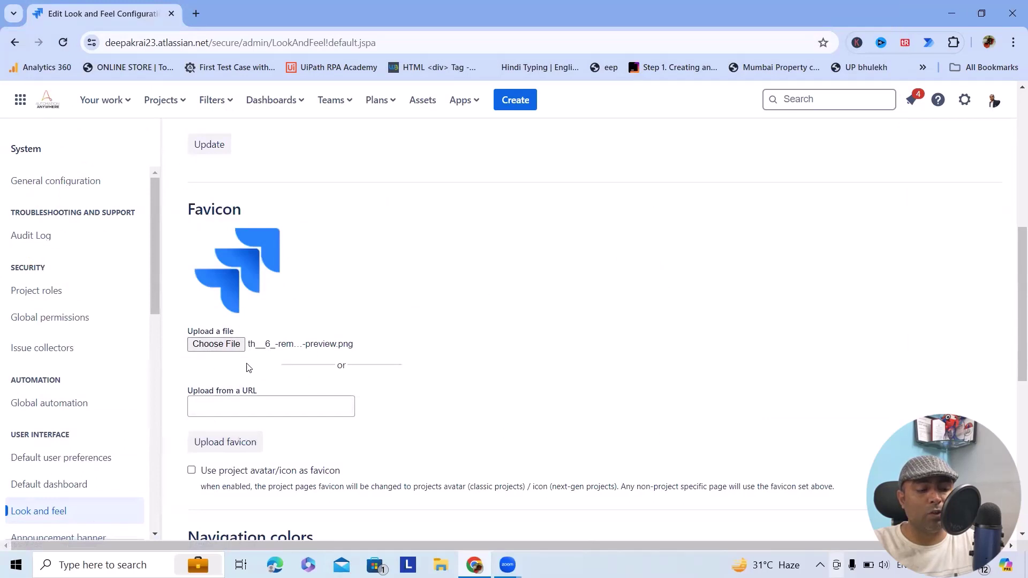
{"action": "left_click", "coordinate": [233, 449]}
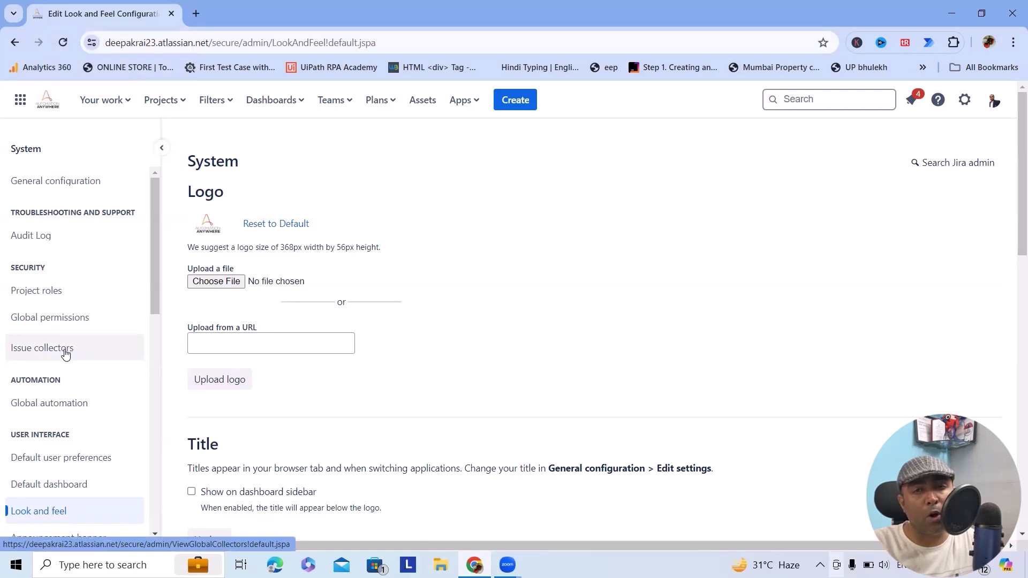
- Use Reset to Default under both Logo and Favicon to restore the Jira images
{"action": "left_click", "coordinate": [267, 227]}
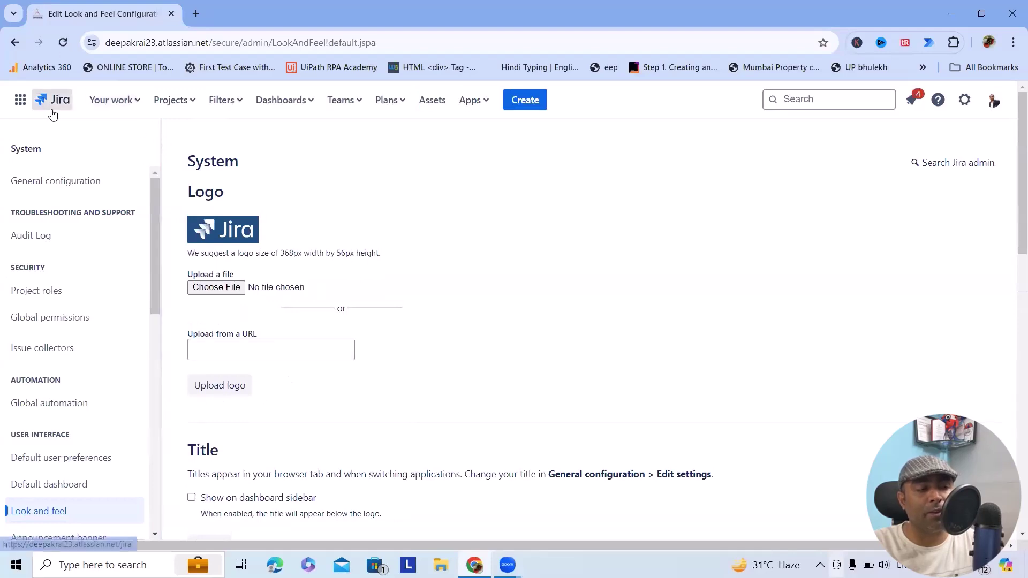
{"action": "scroll", "coordinate": [319, 363], "scroll_direction": "down", "scroll_amount": 13}
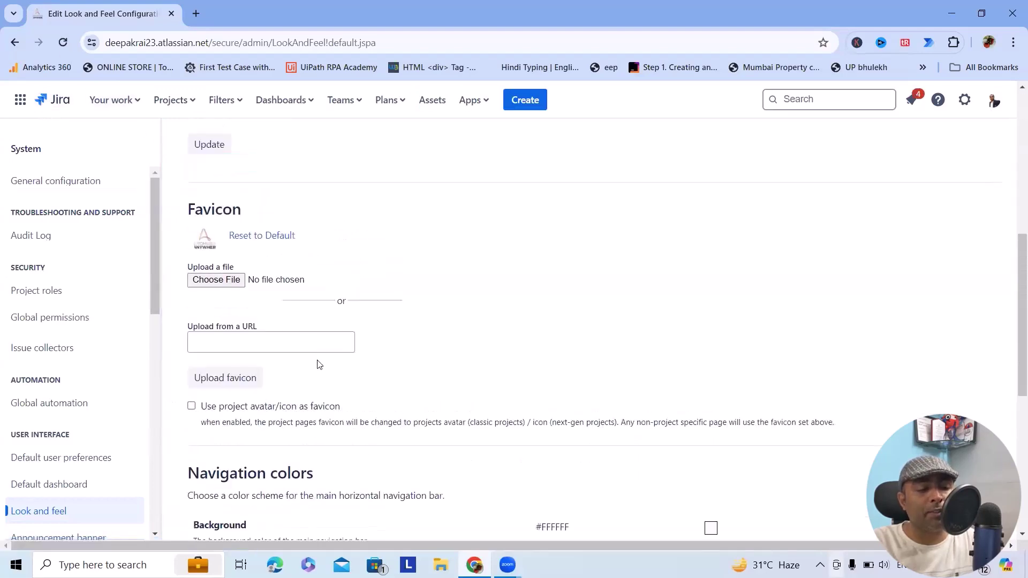
{"action": "scroll", "coordinate": [339, 390], "scroll_direction": "up", "scroll_amount": 7}
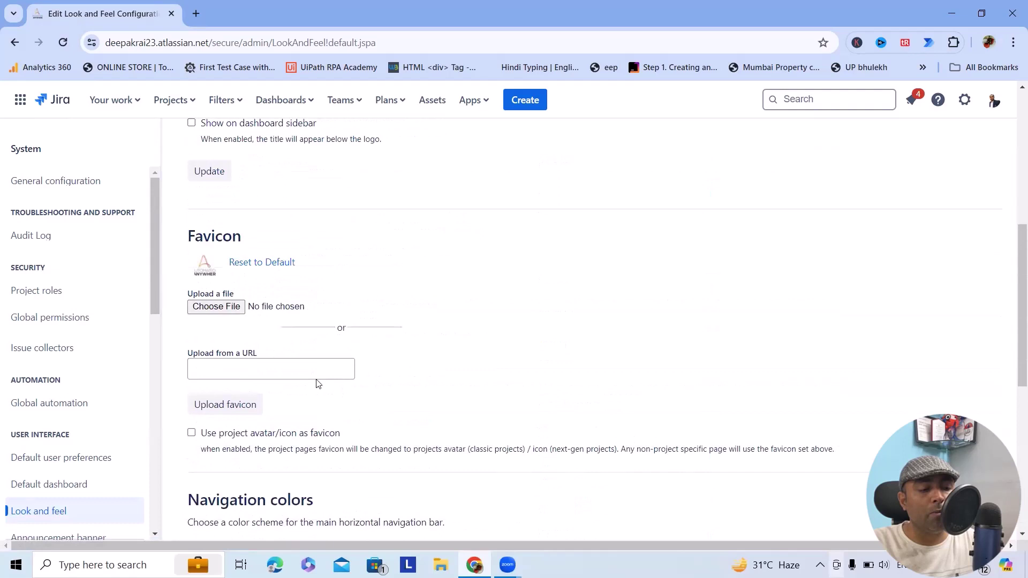
{"action": "left_click", "coordinate": [257, 264]}
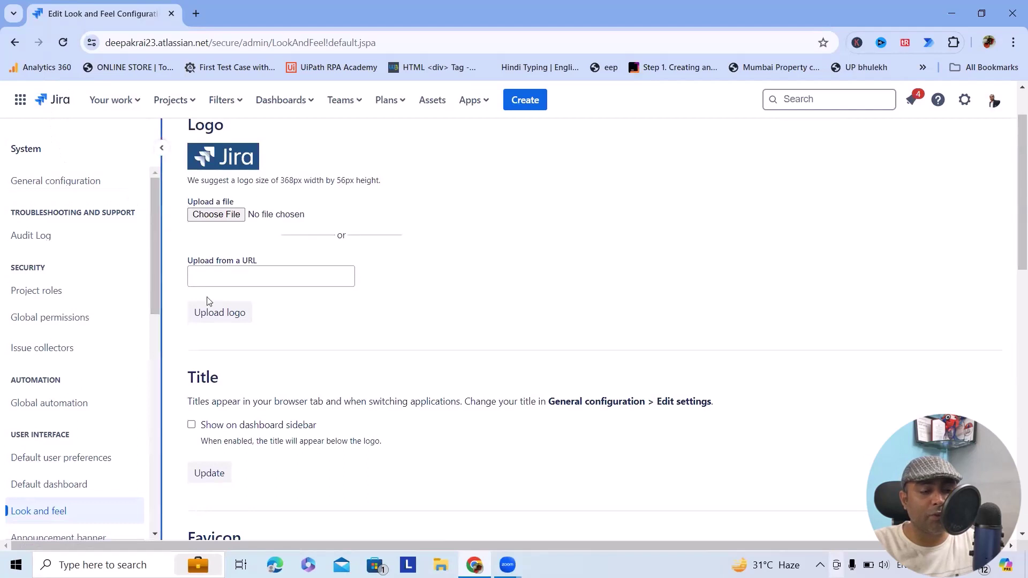
{"action": "scroll", "coordinate": [209, 301], "scroll_direction": "down", "scroll_amount": 4}
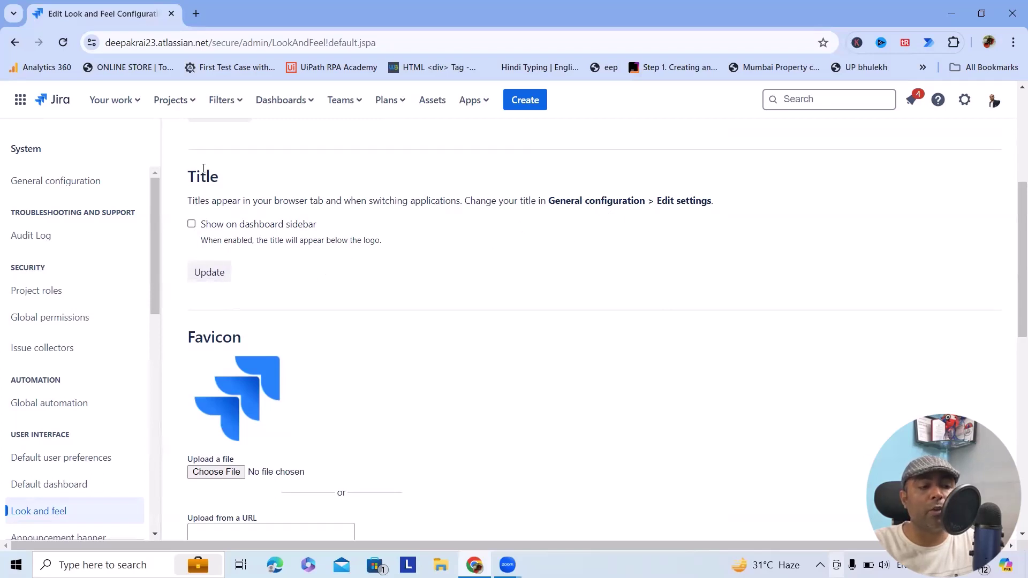
- Set the navigation background colour to green #11d411 and save it
{"action": "scroll", "coordinate": [296, 371], "scroll_direction": "down", "scroll_amount": 8}
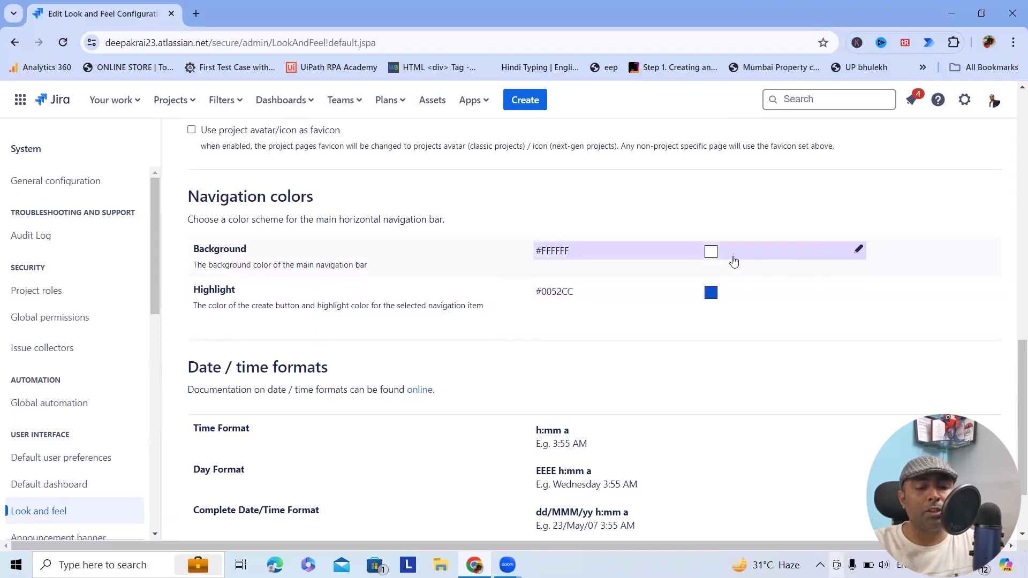
{"action": "left_click", "coordinate": [860, 249]}
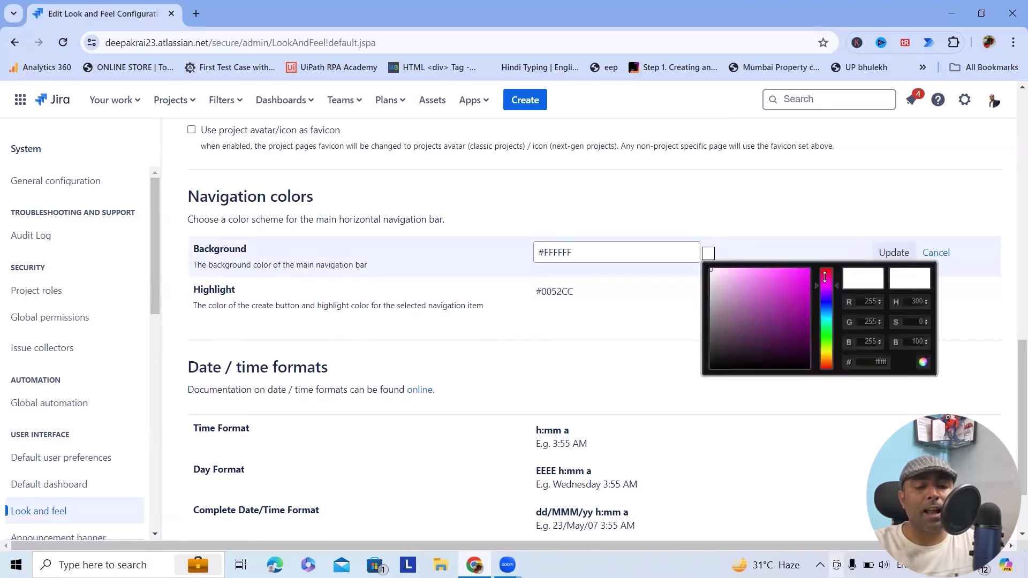
{"action": "left_click", "coordinate": [803, 285]}
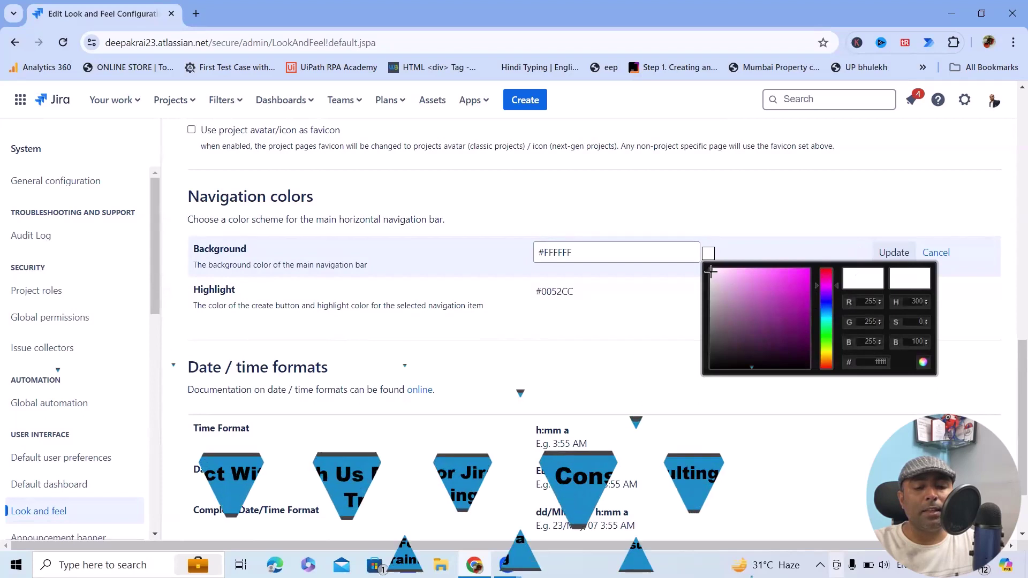
{"action": "left_click_drag", "start_coordinate": [827, 284], "coordinate": [823, 336]}
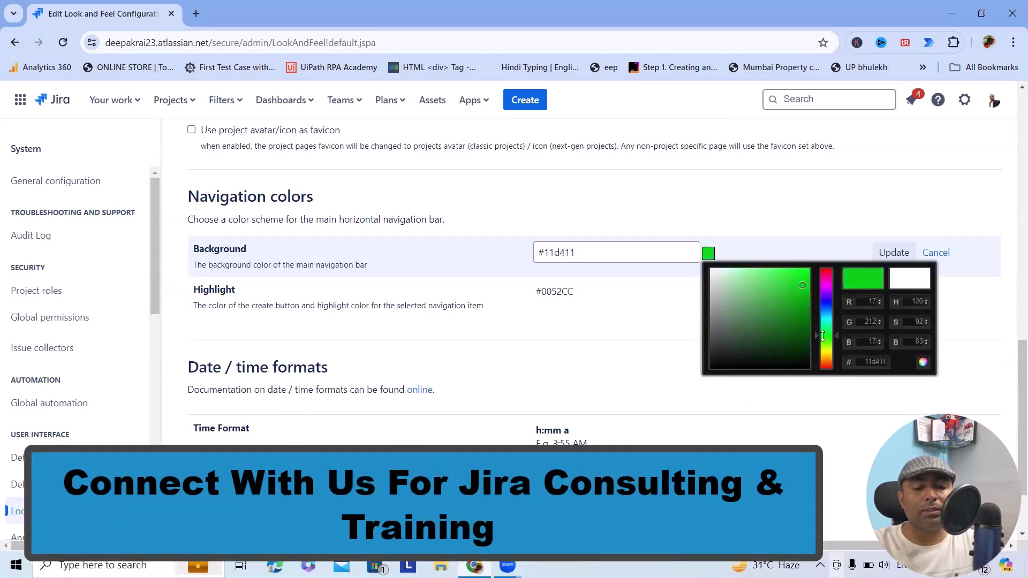
{"action": "left_click", "coordinate": [894, 252]}
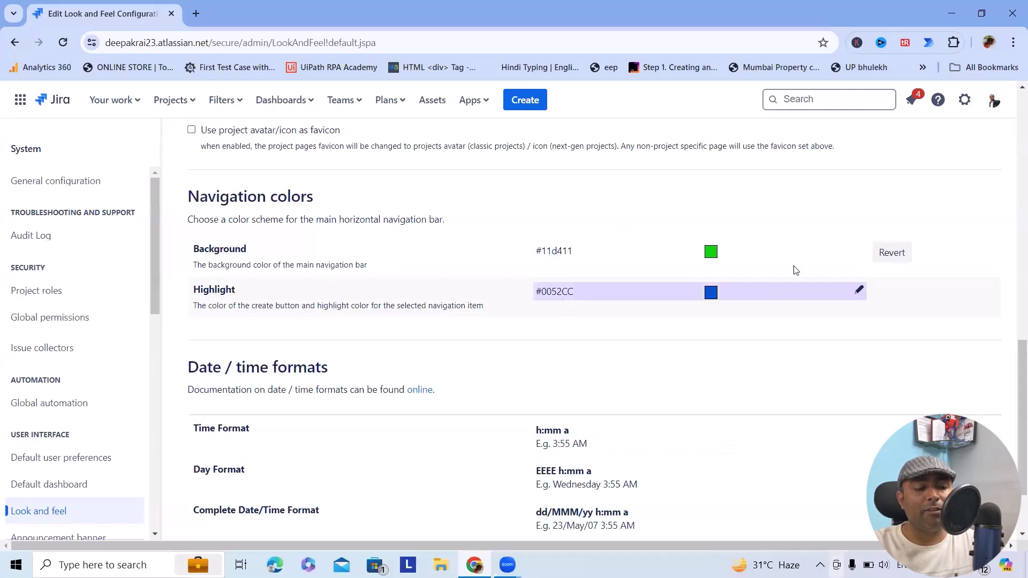
- Set the navigation highlight colour to pink #ff128c and save it
{"action": "left_click", "coordinate": [864, 290]}
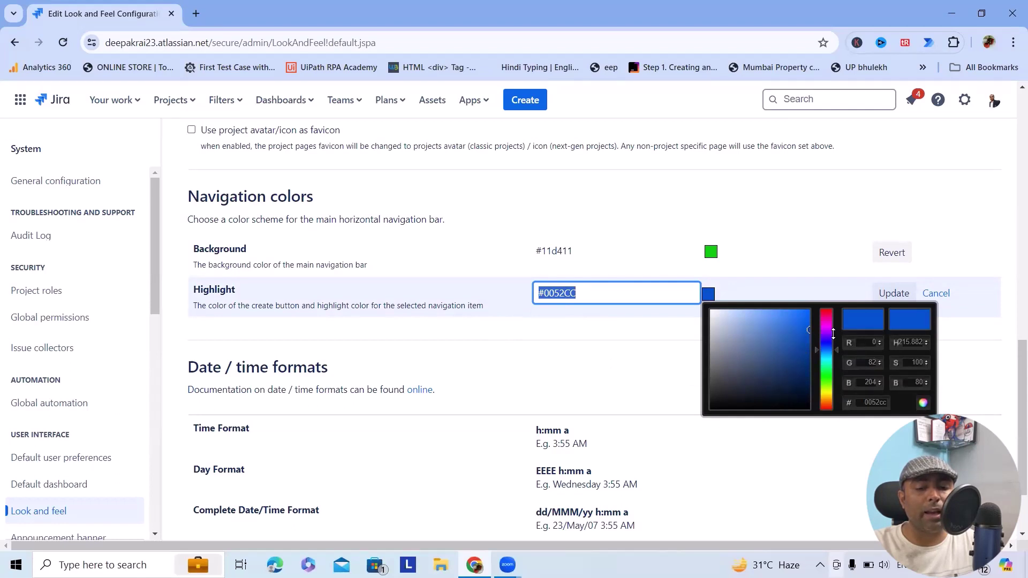
{"action": "mouse_move", "coordinate": [827, 320]}
{"action": "left_mouse_down"}
{"action": "mouse_move", "coordinate": [819, 341]}
{"action": "mouse_move", "coordinate": [809, 313]}
{"action": "left_mouse_up"}
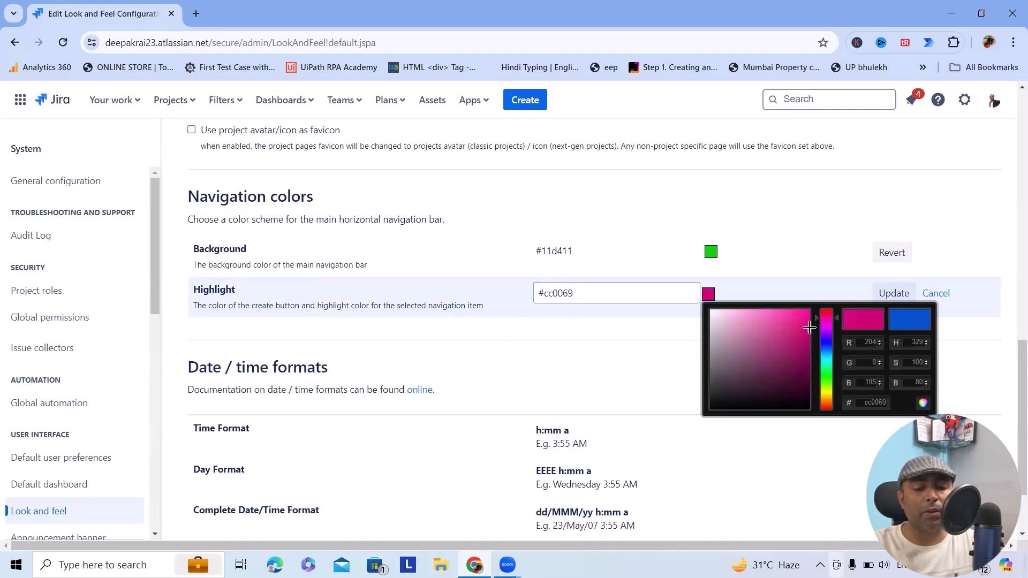
{"action": "left_click", "coordinate": [847, 315]}
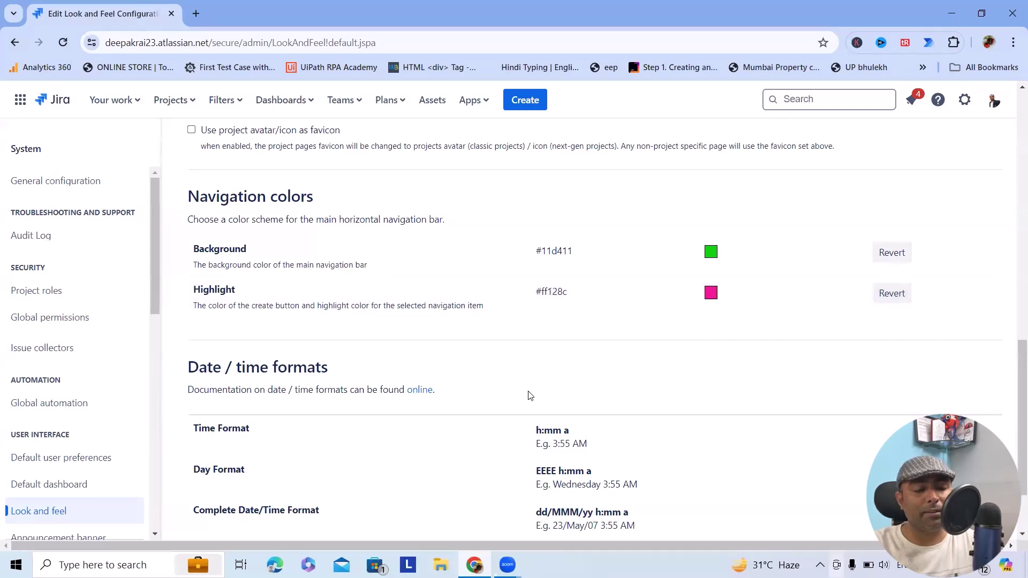
- Browse the projects list and the Assets page to see the new navigation colours
{"action": "scroll", "coordinate": [530, 396], "scroll_direction": "down", "scroll_amount": 3}
{"action": "scroll", "coordinate": [562, 415], "scroll_direction": "up", "scroll_amount": 14}
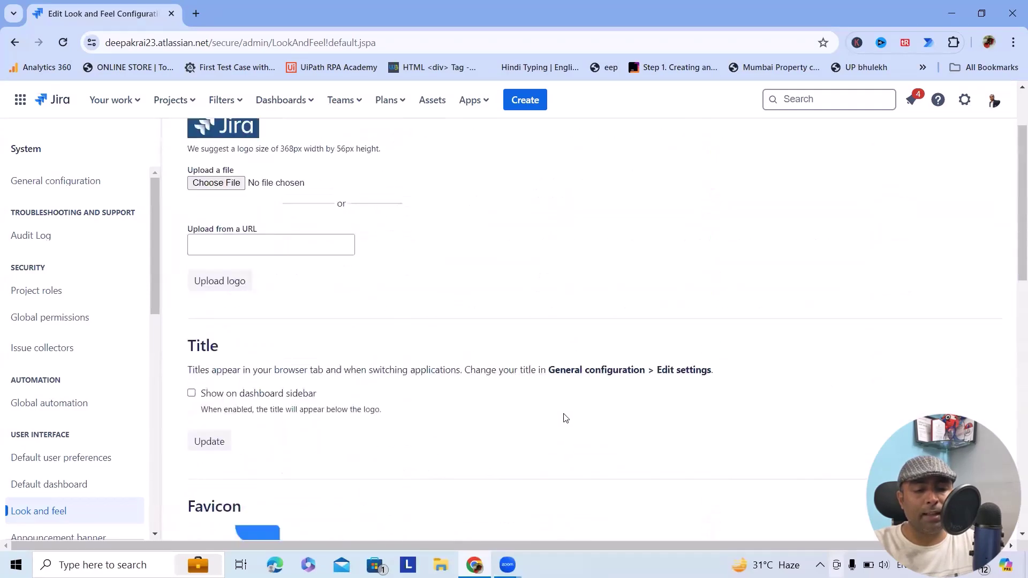
{"action": "scroll", "coordinate": [563, 418], "scroll_direction": "up", "scroll_amount": 2}
{"action": "scroll", "coordinate": [562, 417], "scroll_direction": "down", "scroll_amount": 3}
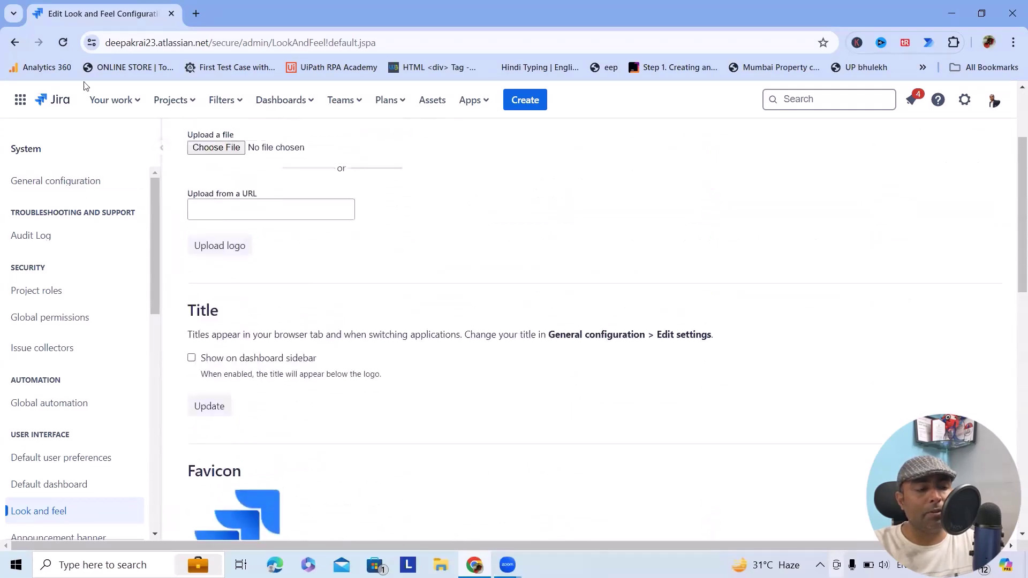
{"action": "left_click", "coordinate": [171, 103]}
{"action": "left_click", "coordinate": [463, 120]}
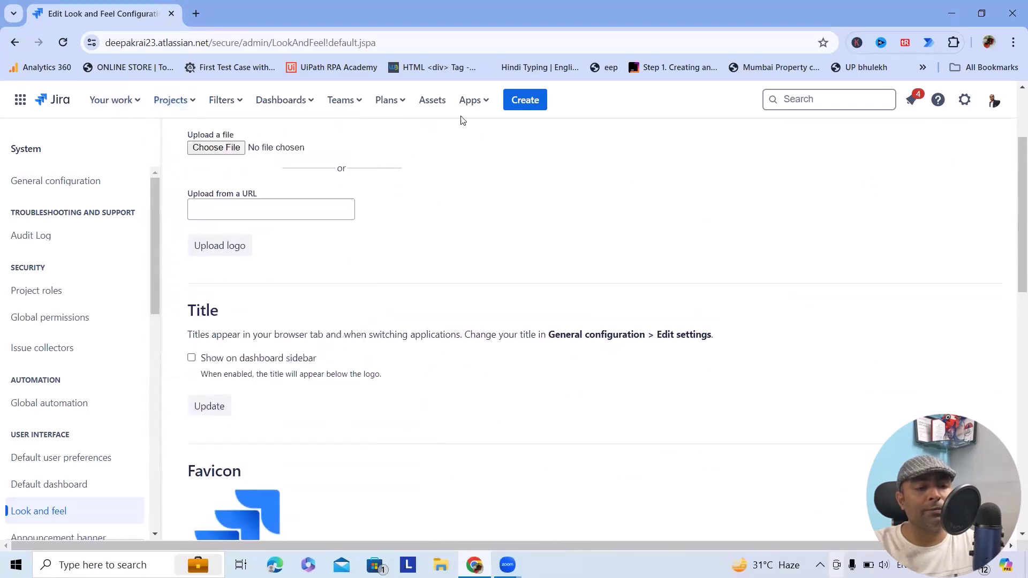
{"action": "left_click", "coordinate": [432, 100]}
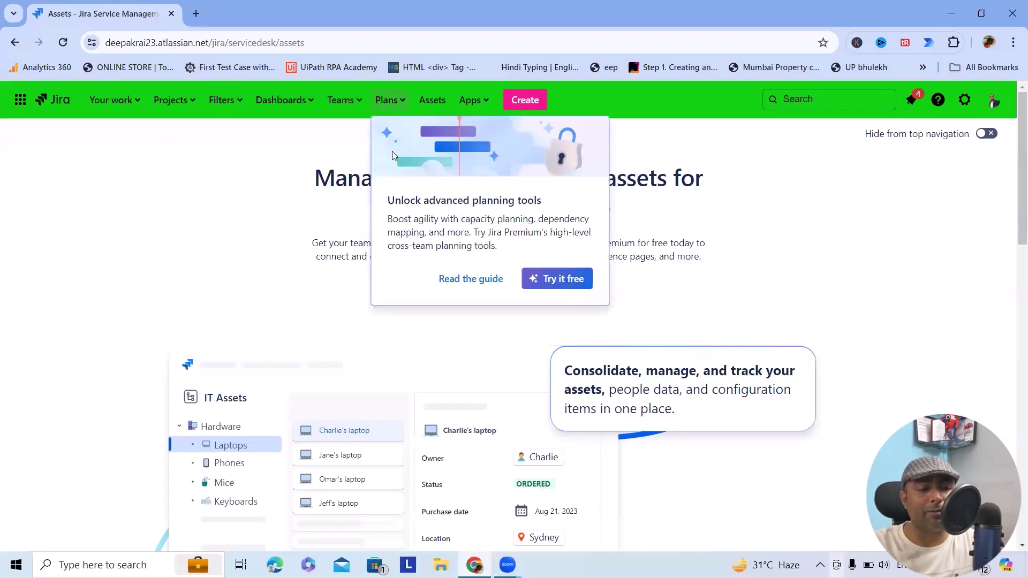
- Open the Marketplace through Apps > Explore more apps
{"action": "left_click", "coordinate": [164, 102]}
{"action": "mouse_move", "coordinate": [472, 100]}
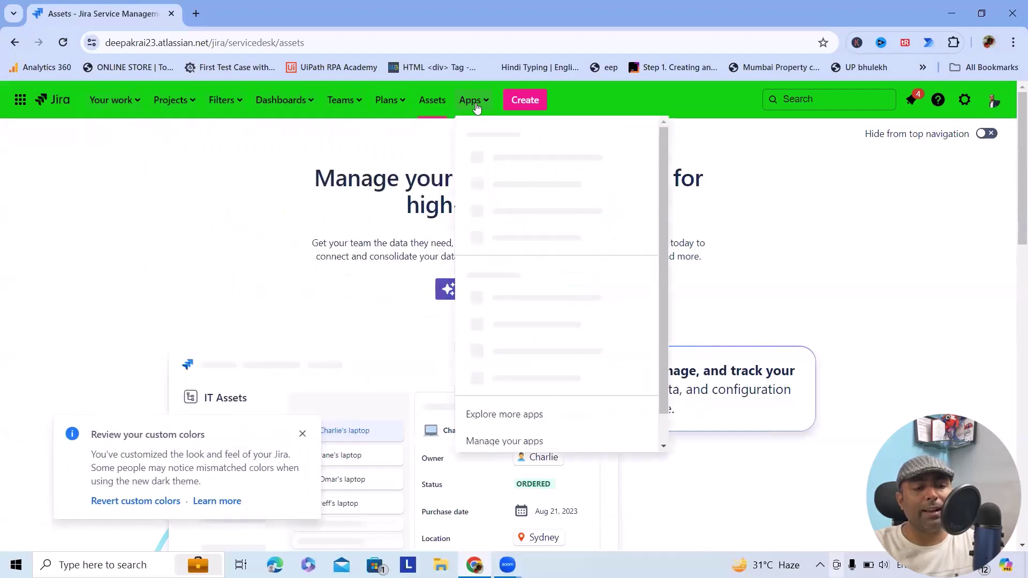
{"action": "left_click", "coordinate": [525, 361]}
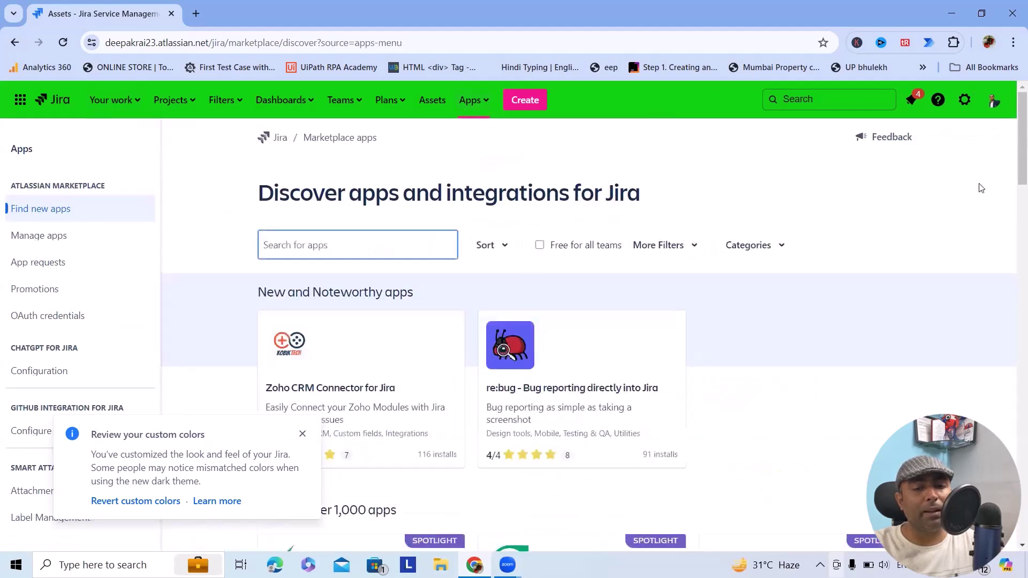
{"action": "left_click", "coordinate": [964, 100]}
- Go to System settings and dismiss the Review your custom colors notice
{"action": "left_click", "coordinate": [723, 311]}
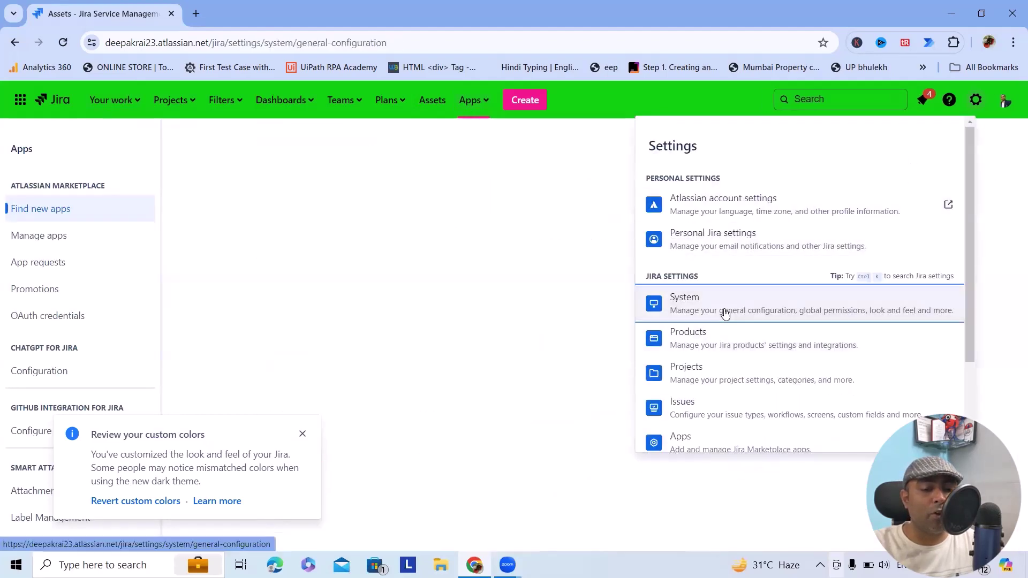
{"action": "scroll", "coordinate": [487, 348], "scroll_direction": "down", "scroll_amount": 5}
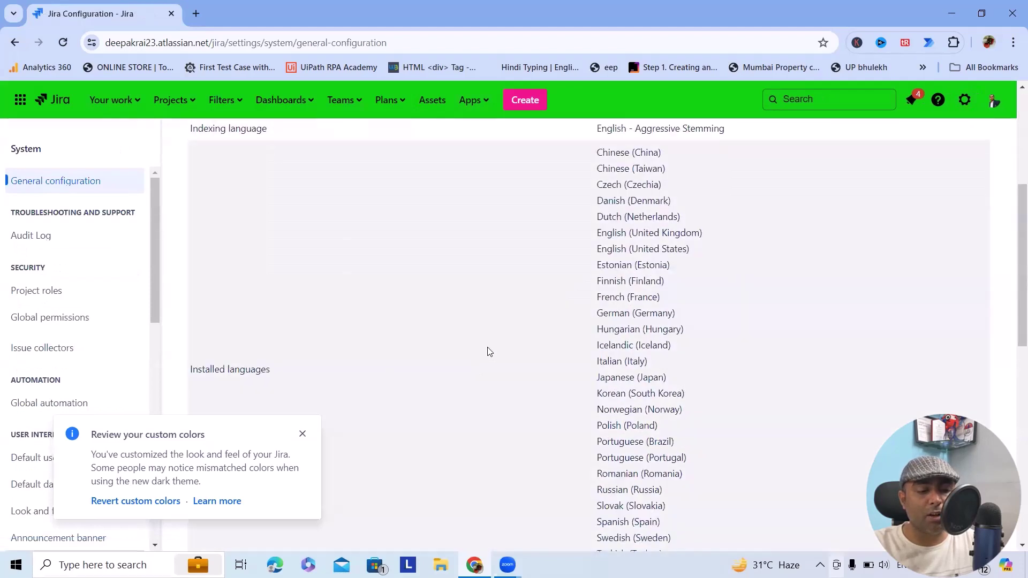
{"action": "scroll", "coordinate": [67, 396], "scroll_direction": "down", "scroll_amount": 8}
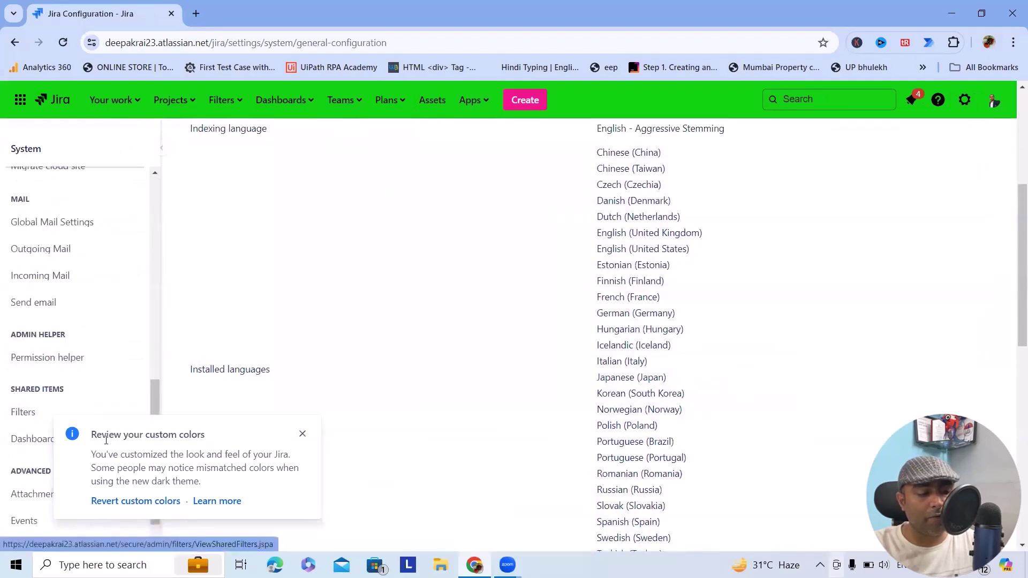
{"action": "left_click", "coordinate": [304, 435]}
- Revert the navigation colours in Look and feel to #FFFFFF background and #0052CC highlight
{"action": "scroll", "coordinate": [118, 418], "scroll_direction": "down", "scroll_amount": 1}
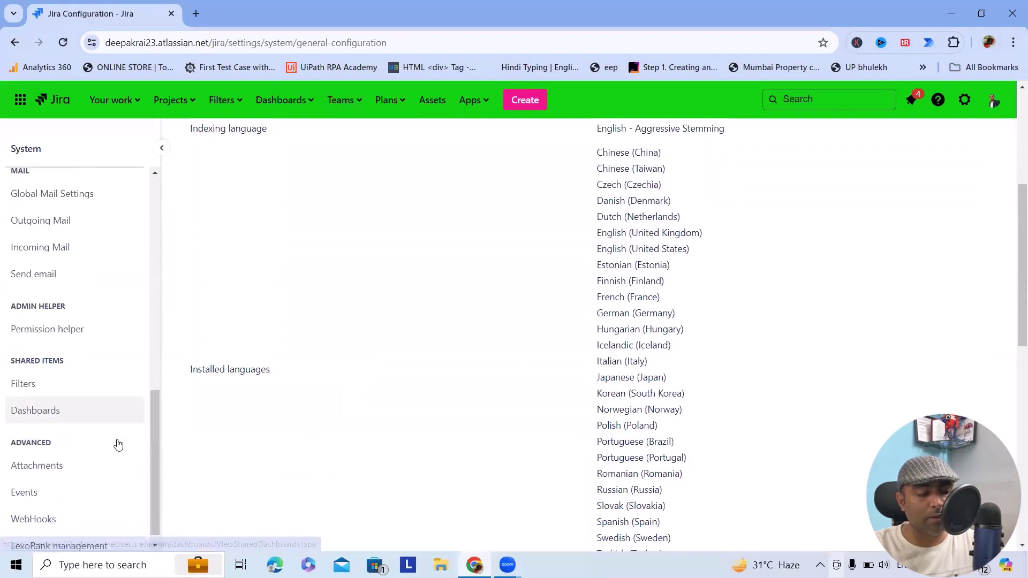
{"action": "scroll", "coordinate": [122, 418], "scroll_direction": "up", "scroll_amount": 9}
{"action": "scroll", "coordinate": [123, 418], "scroll_direction": "down", "scroll_amount": 1}
{"action": "left_click", "coordinate": [121, 377]}
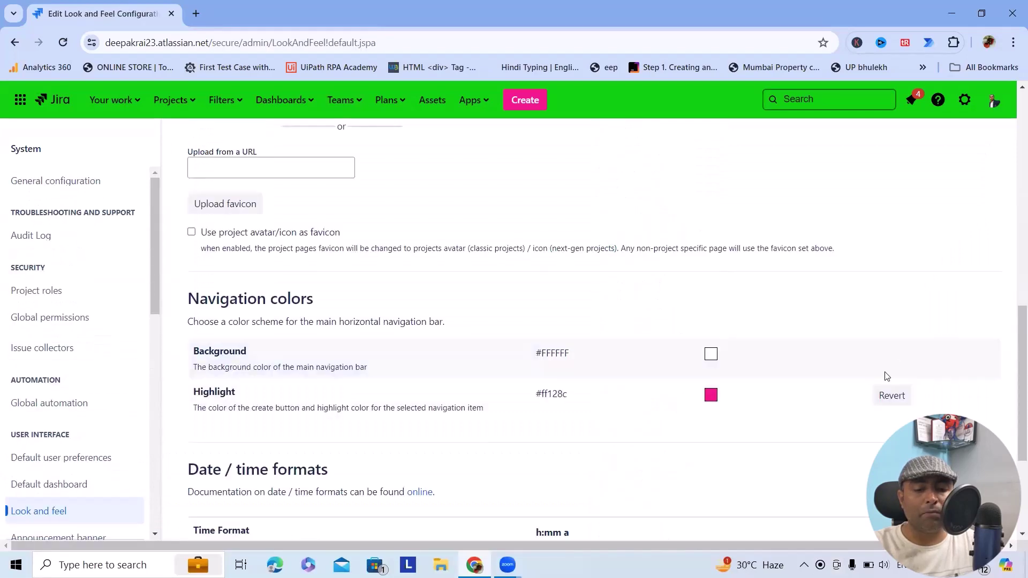
{"action": "left_click", "coordinate": [892, 396]}
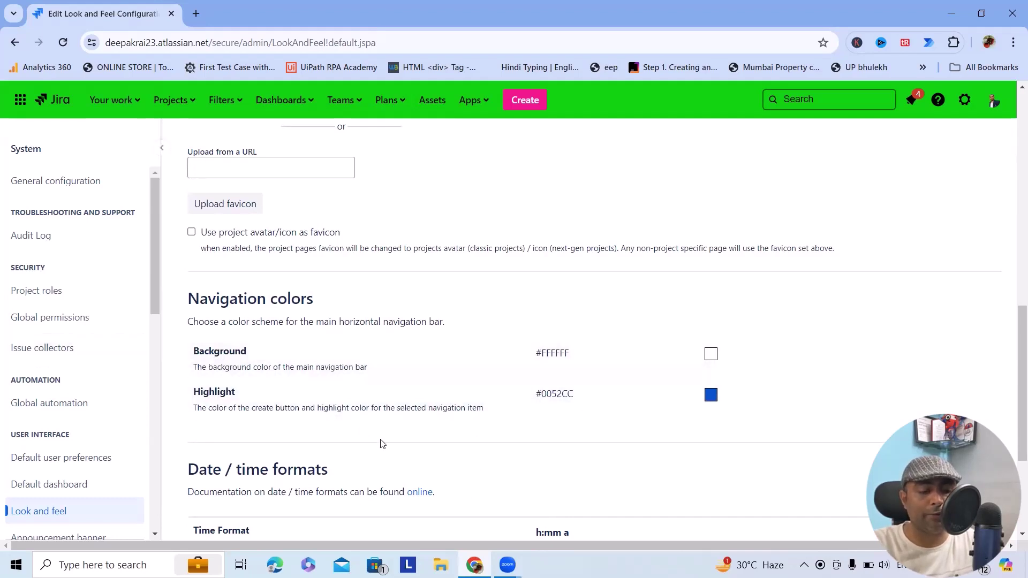
{"action": "scroll", "coordinate": [383, 445], "scroll_direction": "down", "scroll_amount": 4}
{"action": "left_click_drag", "start_coordinate": [199, 269], "coordinate": [339, 281]}
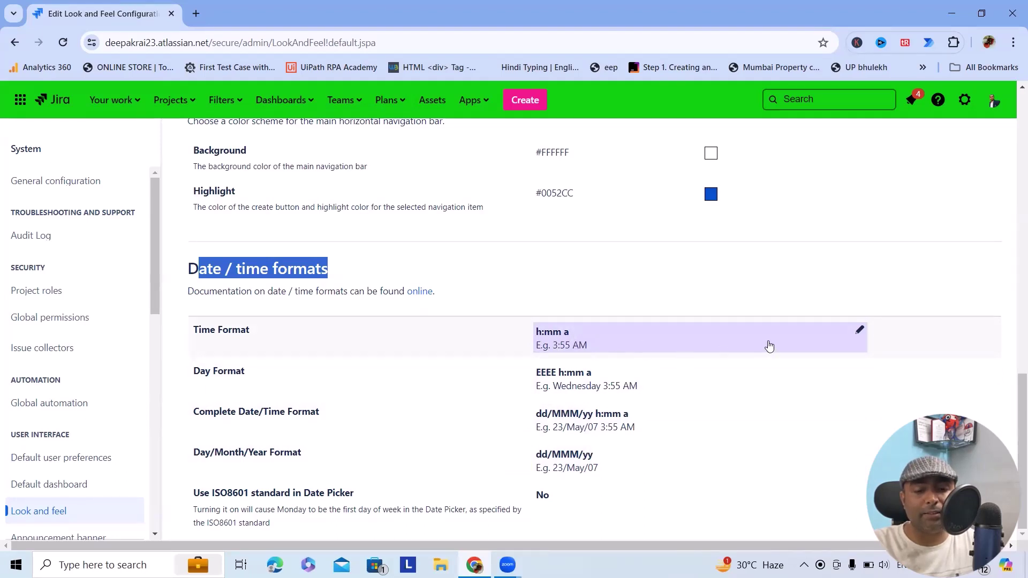
{"action": "left_click", "coordinate": [855, 336]}
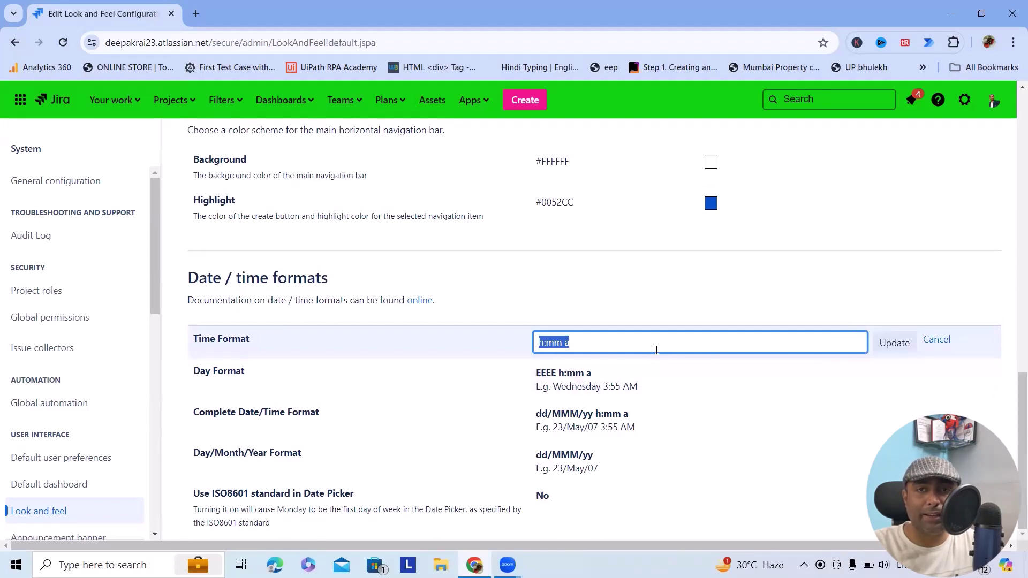
{"action": "left_click", "coordinate": [895, 343]}
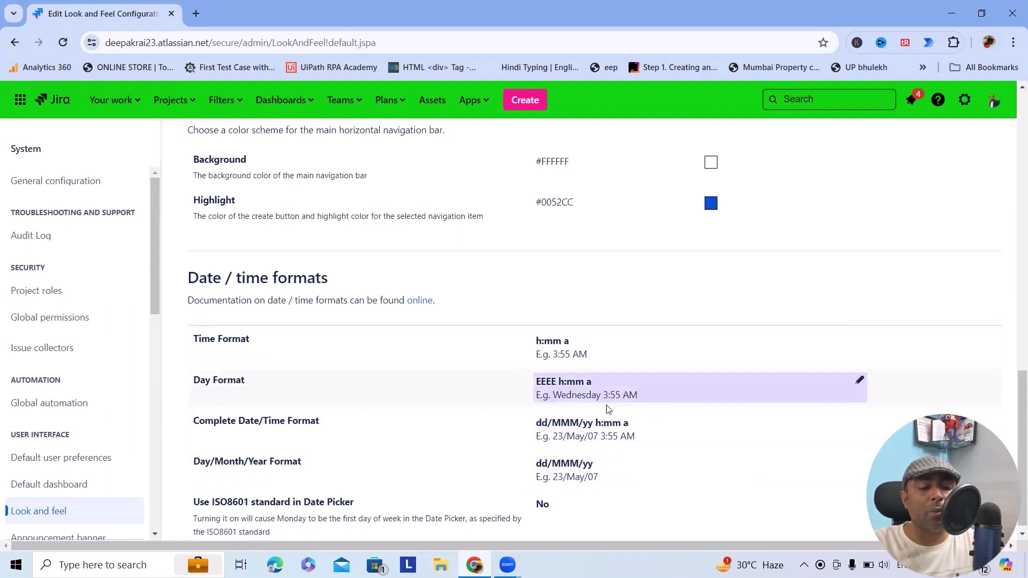
{"action": "left_click", "coordinate": [636, 394]}
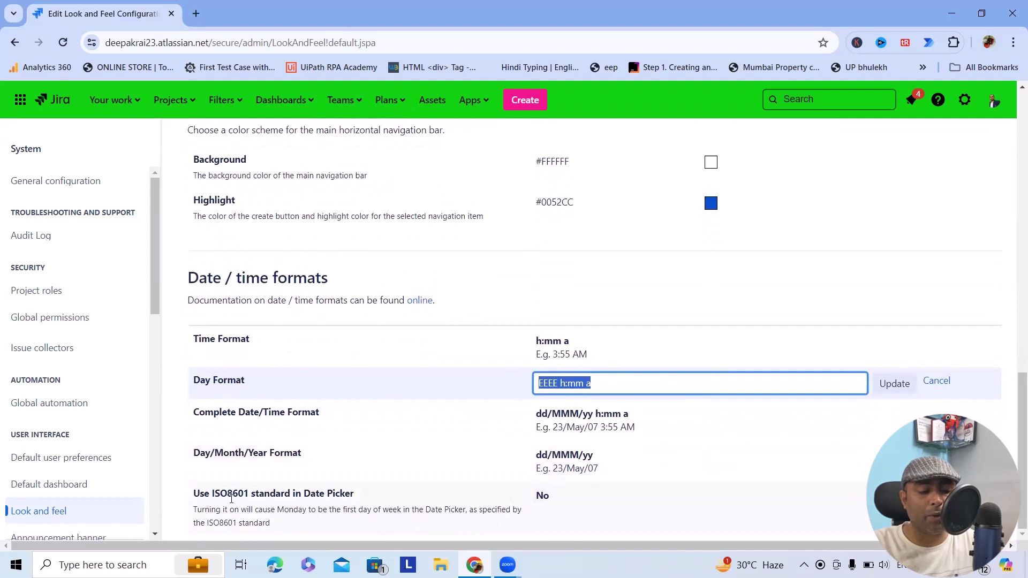
{"action": "left_click_drag", "start_coordinate": [195, 490], "coordinate": [247, 510]}
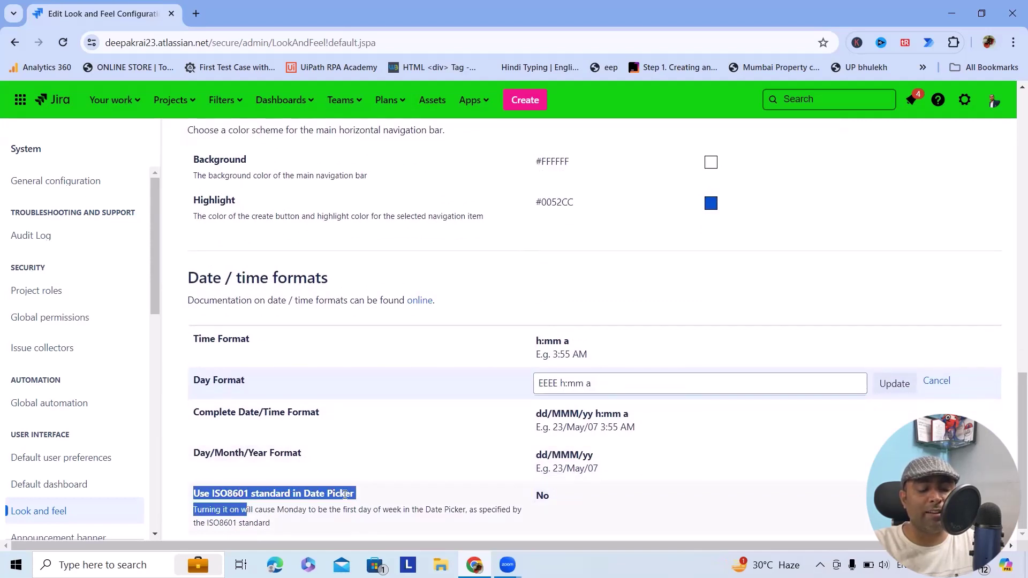
{"action": "left_click", "coordinate": [651, 504]}
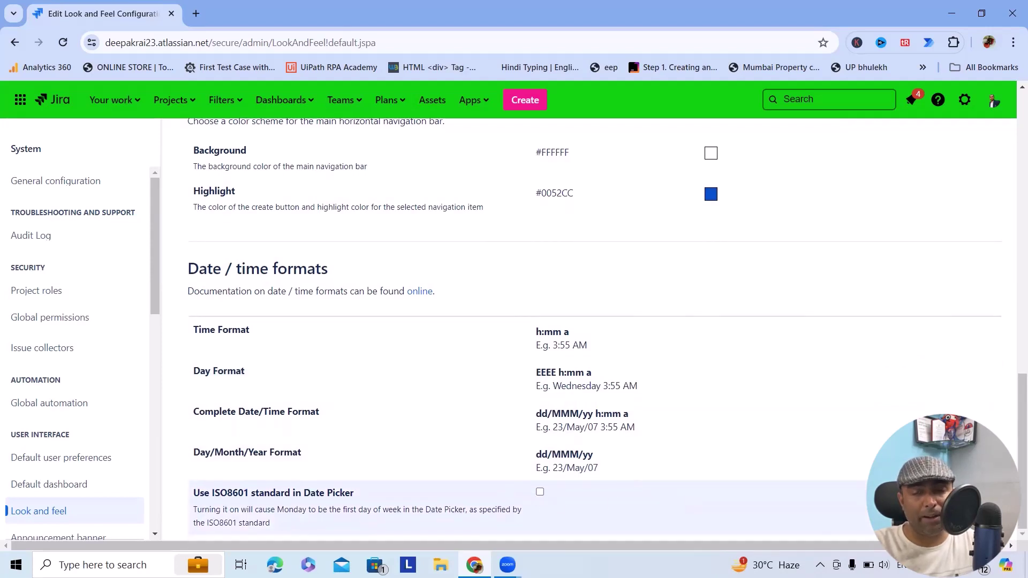
{"action": "scroll", "coordinate": [602, 428], "scroll_direction": "up", "scroll_amount": 15}
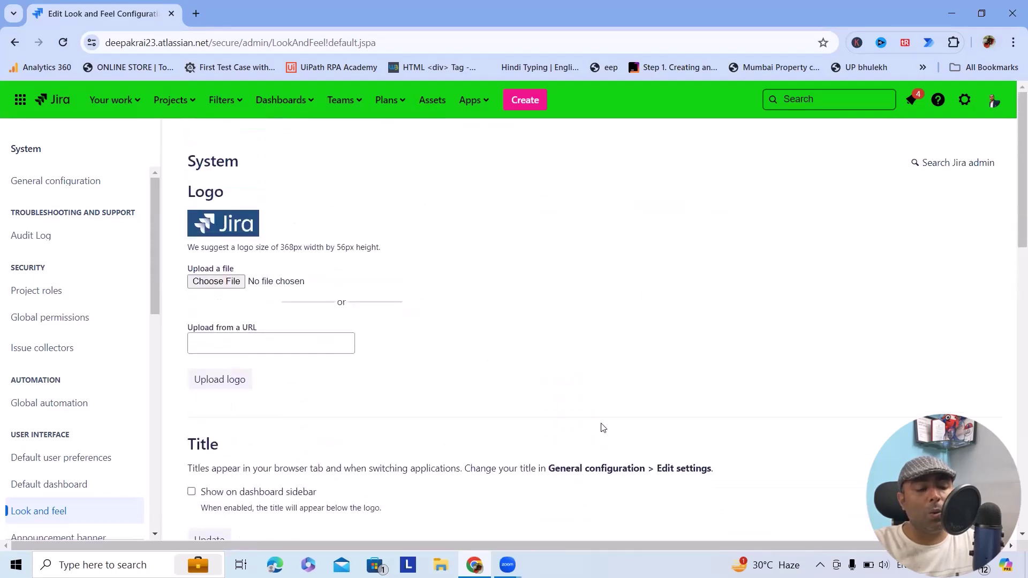
{"action": "scroll", "coordinate": [602, 427], "scroll_direction": "down", "scroll_amount": 3}
{"action": "scroll", "coordinate": [603, 429], "scroll_direction": "up", "scroll_amount": 2}
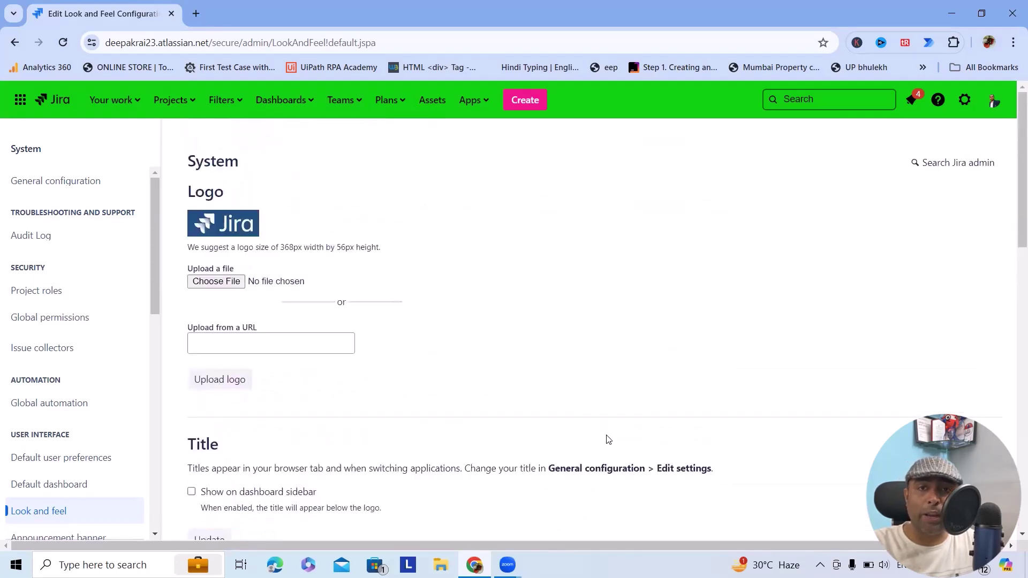